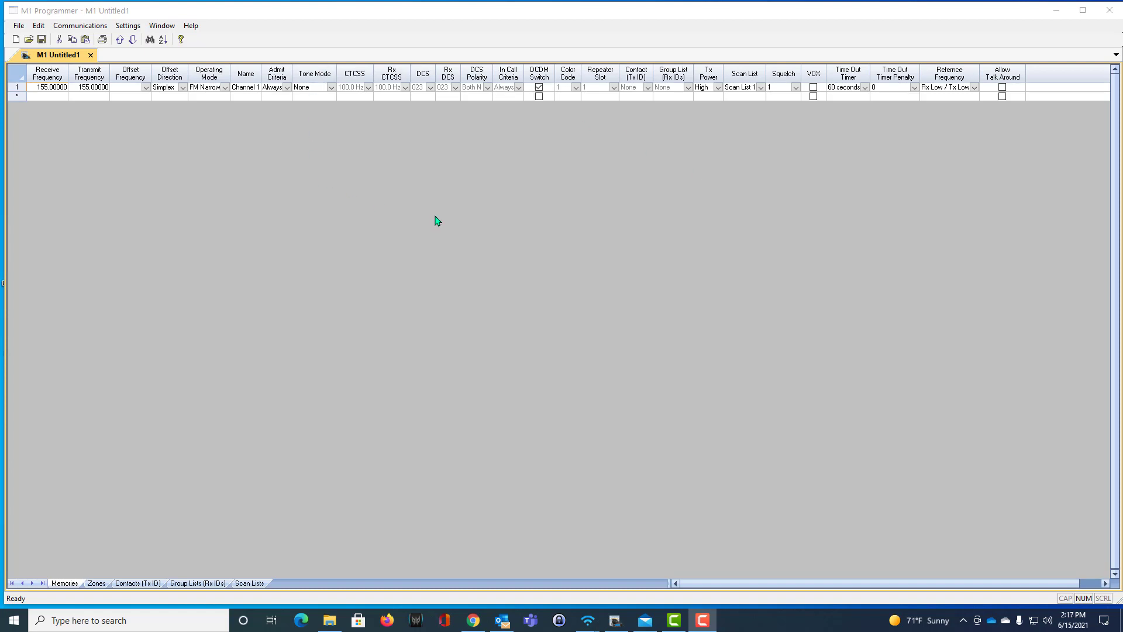
Attempt to read data from the radio with Communications > Get Data From Radio
left_click(87, 30)
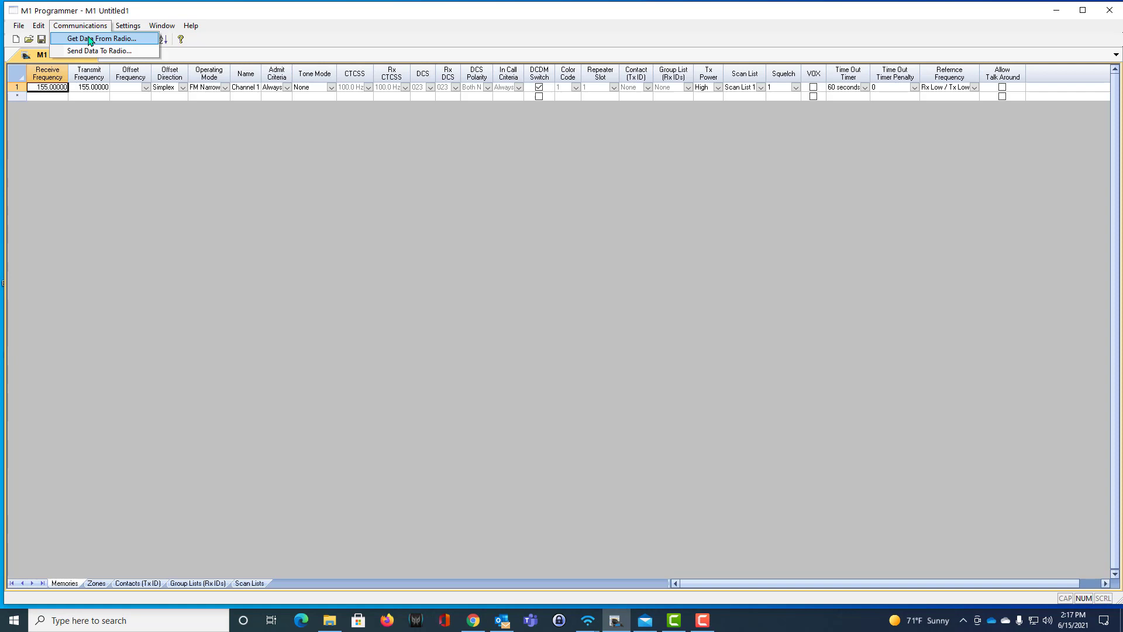
left_click(90, 39)
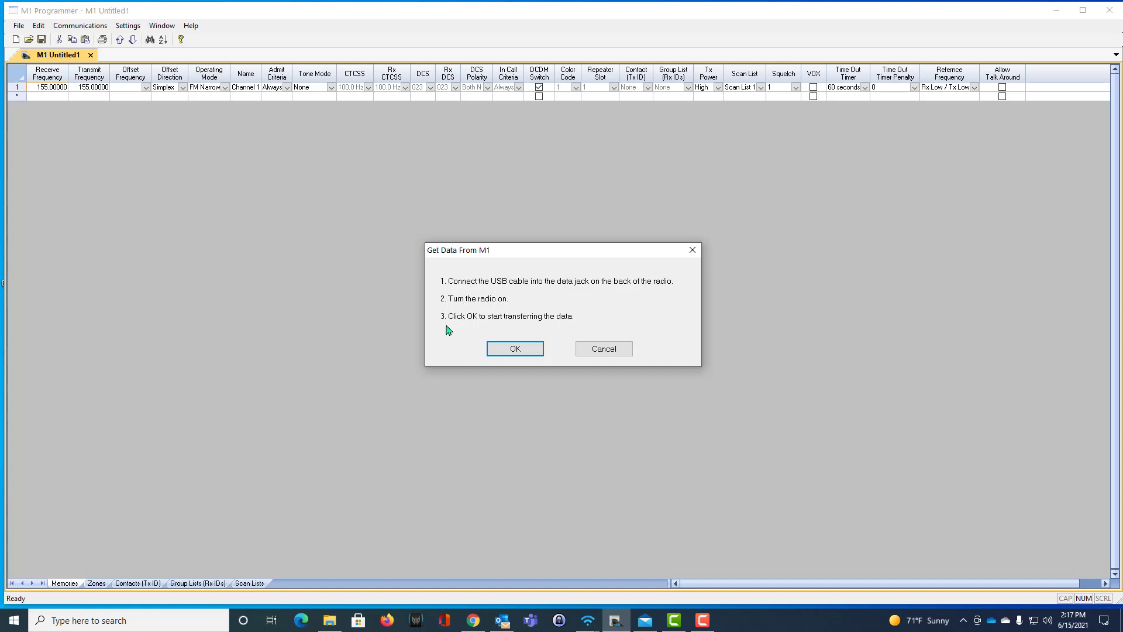
left_click(514, 349)
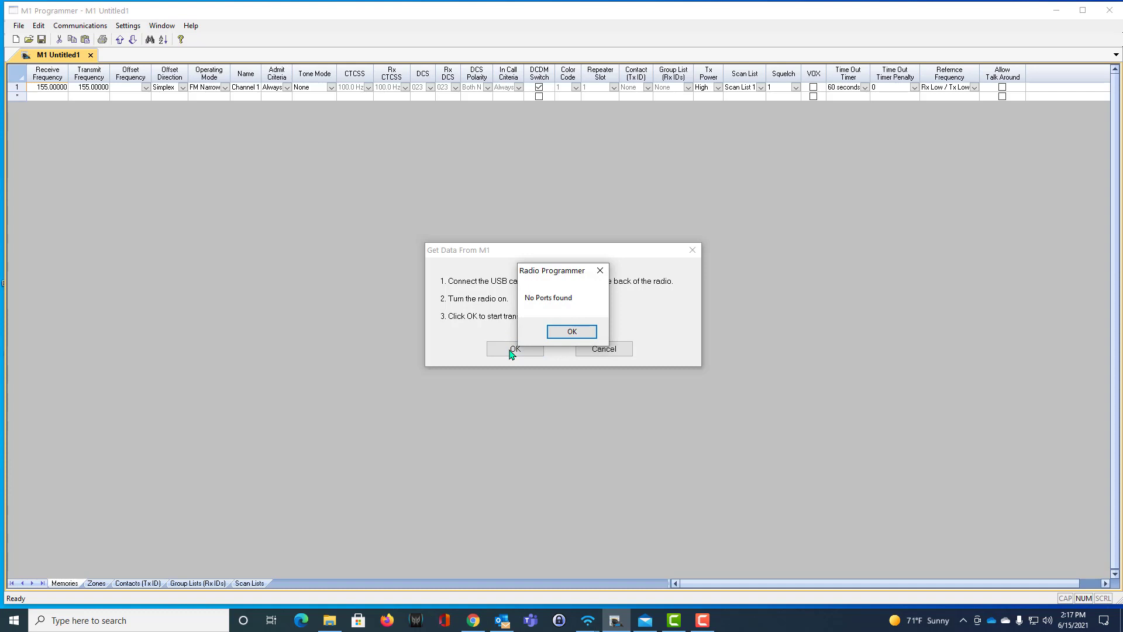
Dismiss the 'No Ports found' error, cancel the read, and minimize M1 Programmer
left_click(566, 334)
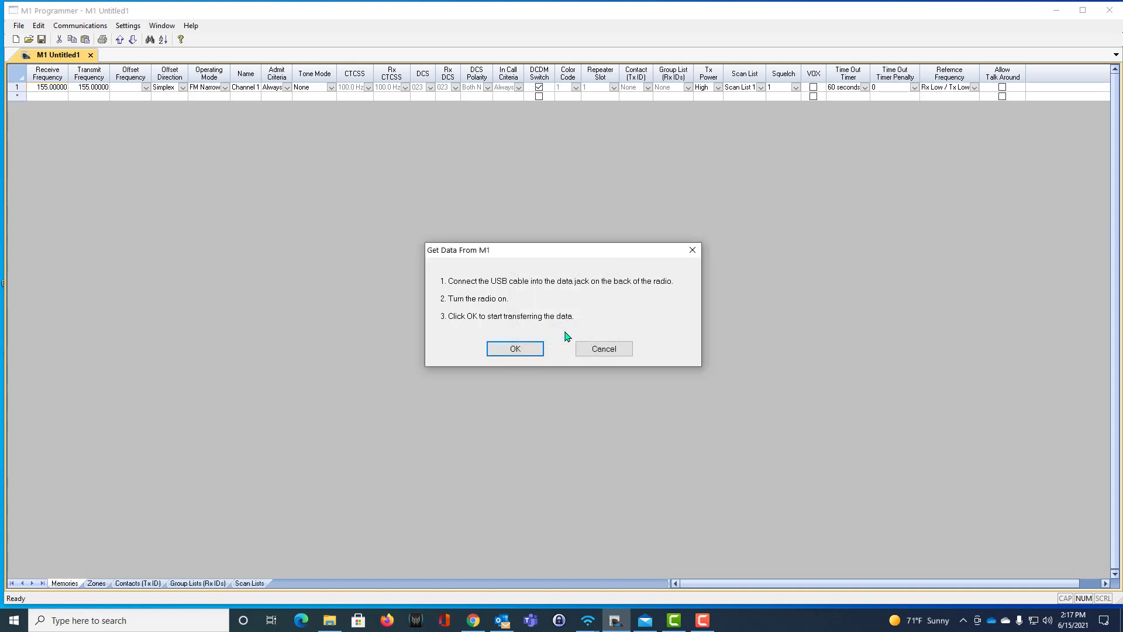
left_click(601, 352)
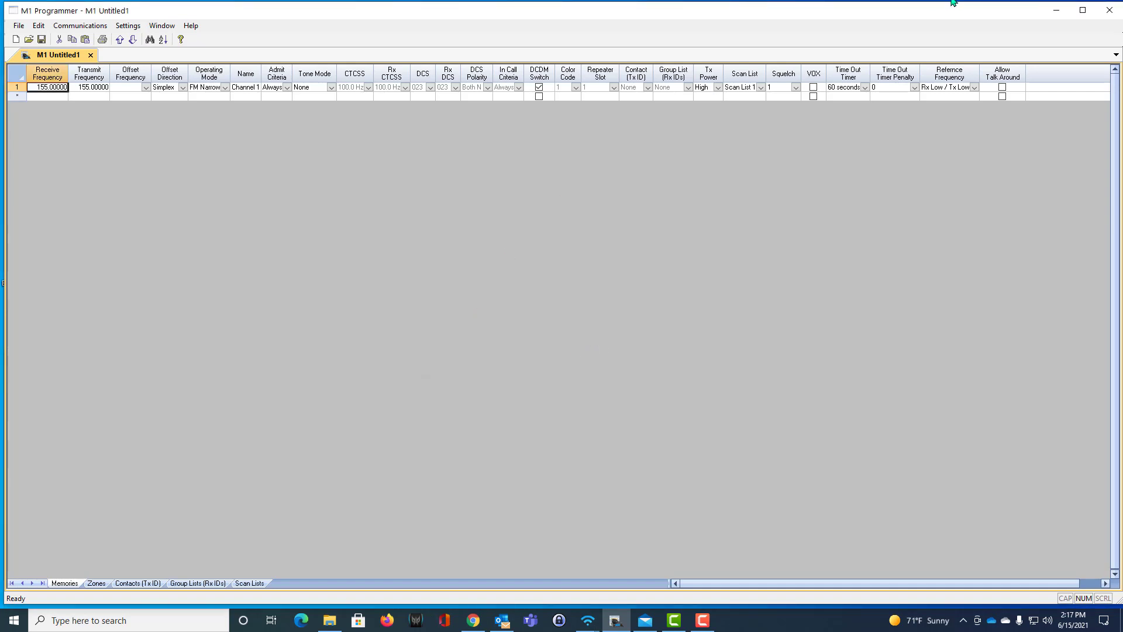
left_click(1057, 12)
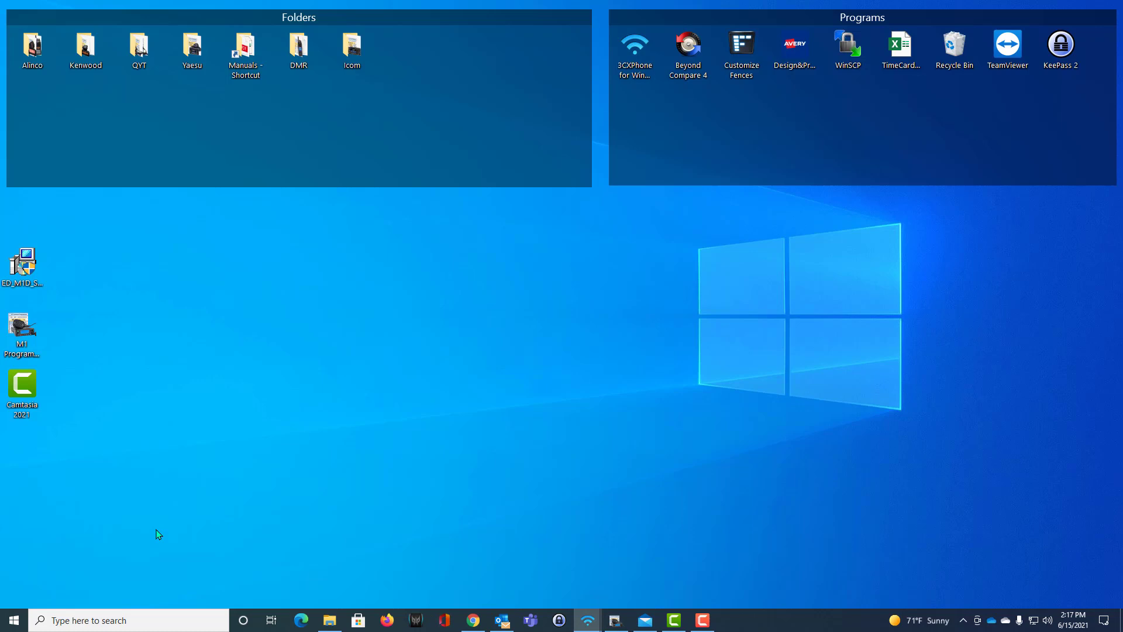
Open Device Manager from the Start button's Win+X menu
right_click(15, 622)
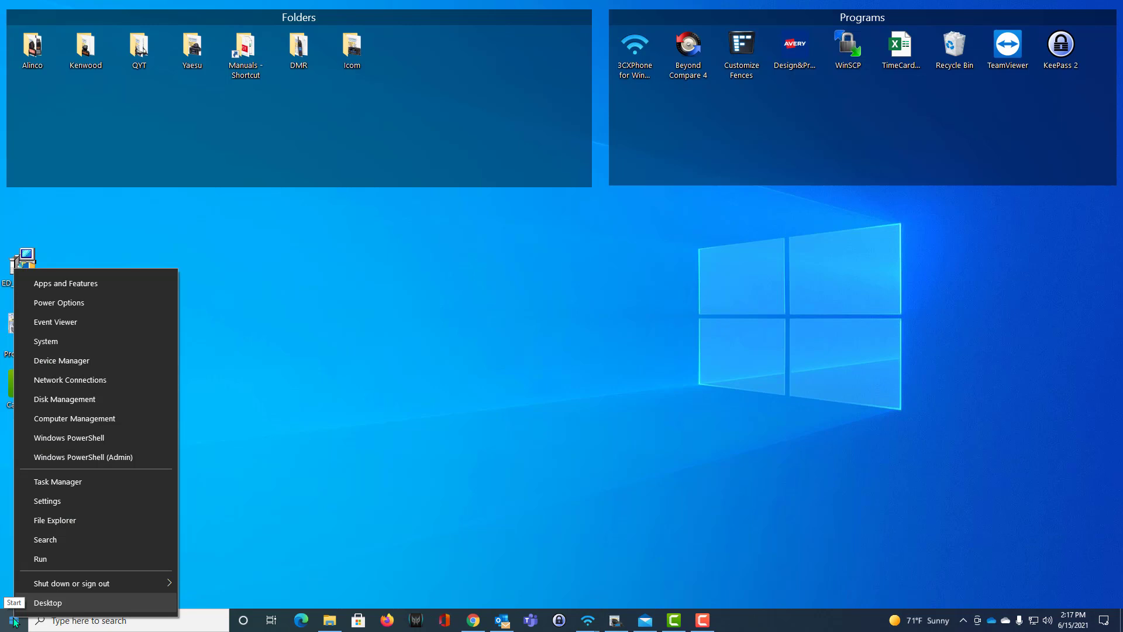
left_click(53, 363)
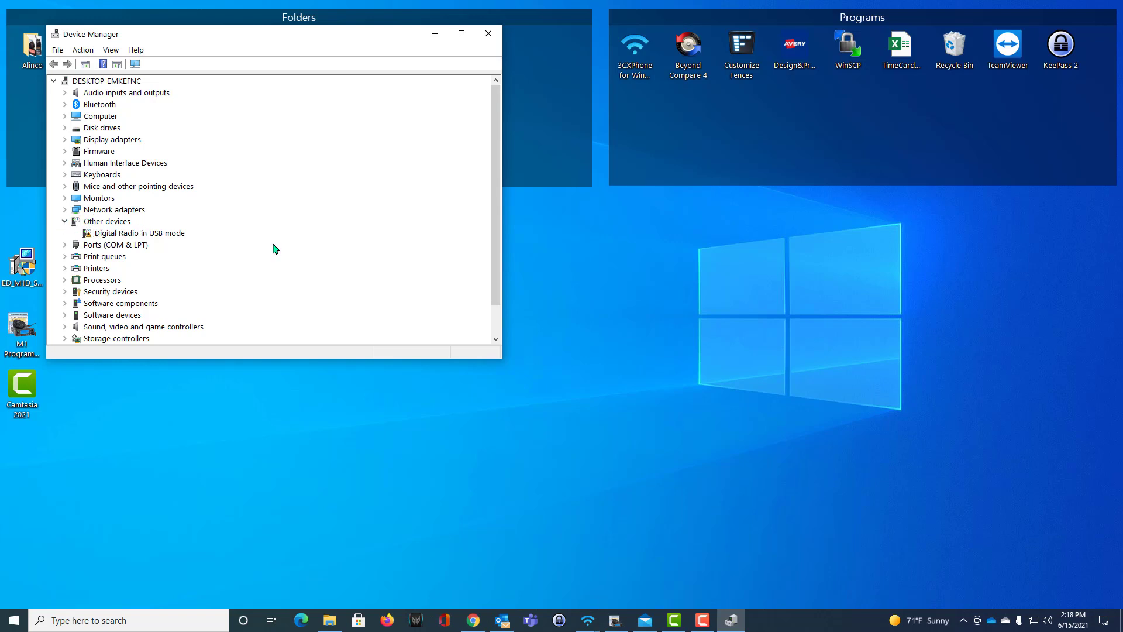
Update the Digital Radio in USB mode driver by browsing the computer for a driver folder
right_click(144, 235)
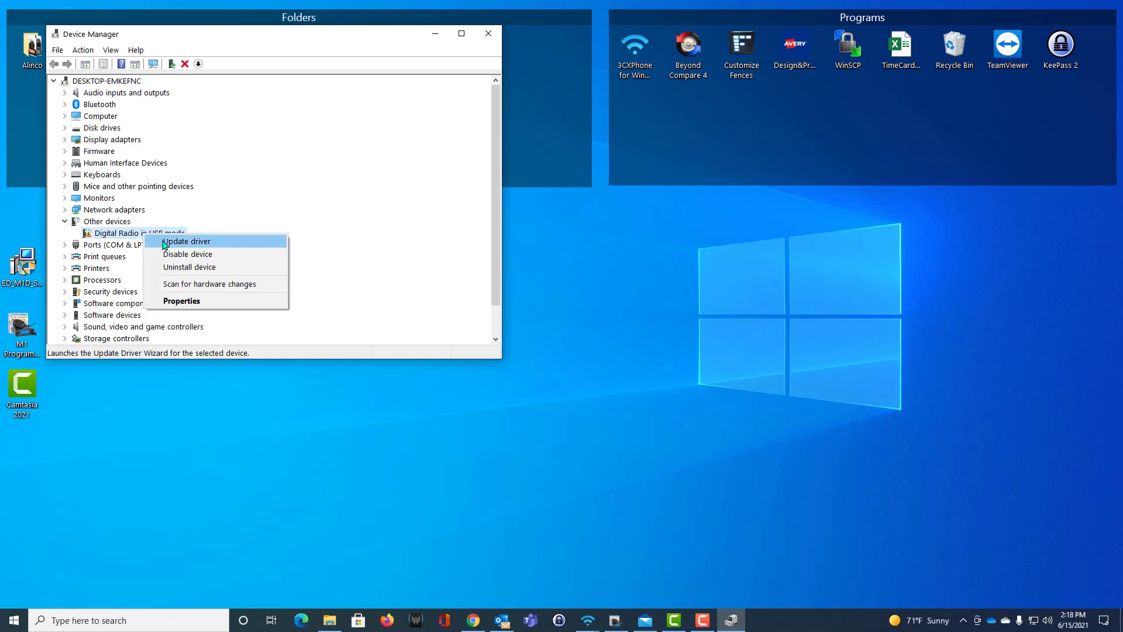
left_click(164, 242)
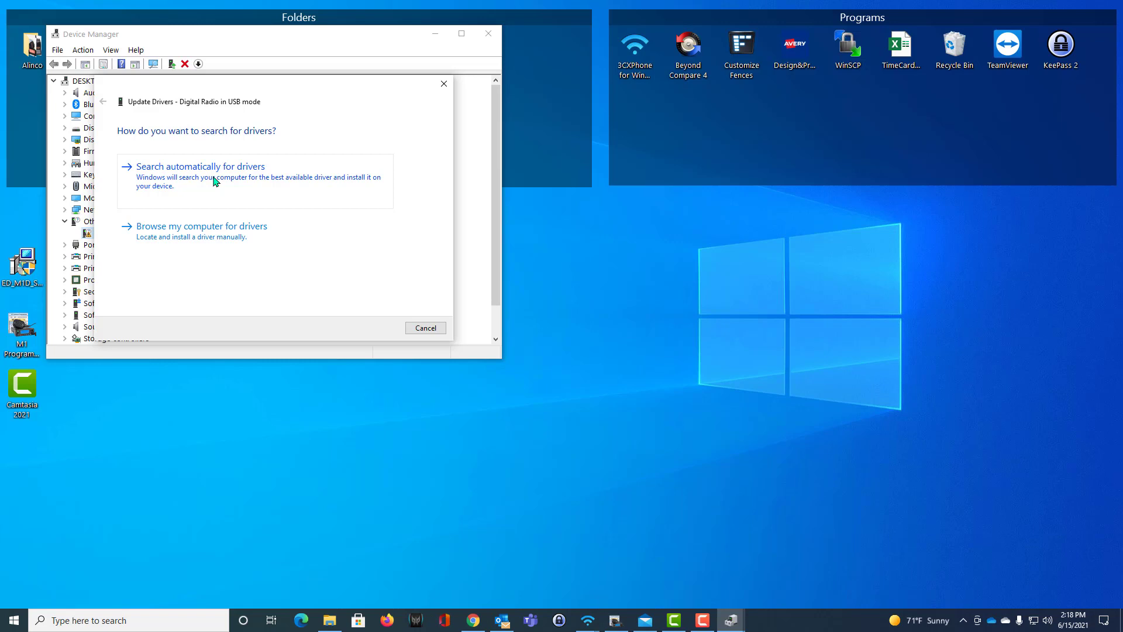
left_click(211, 235)
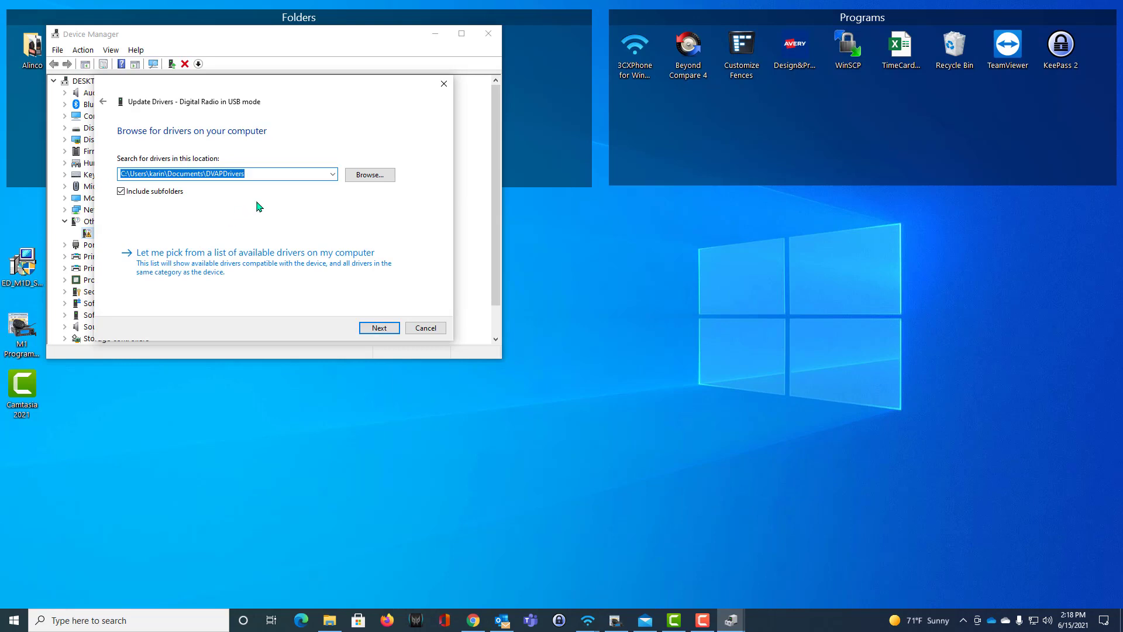
left_click(371, 175)
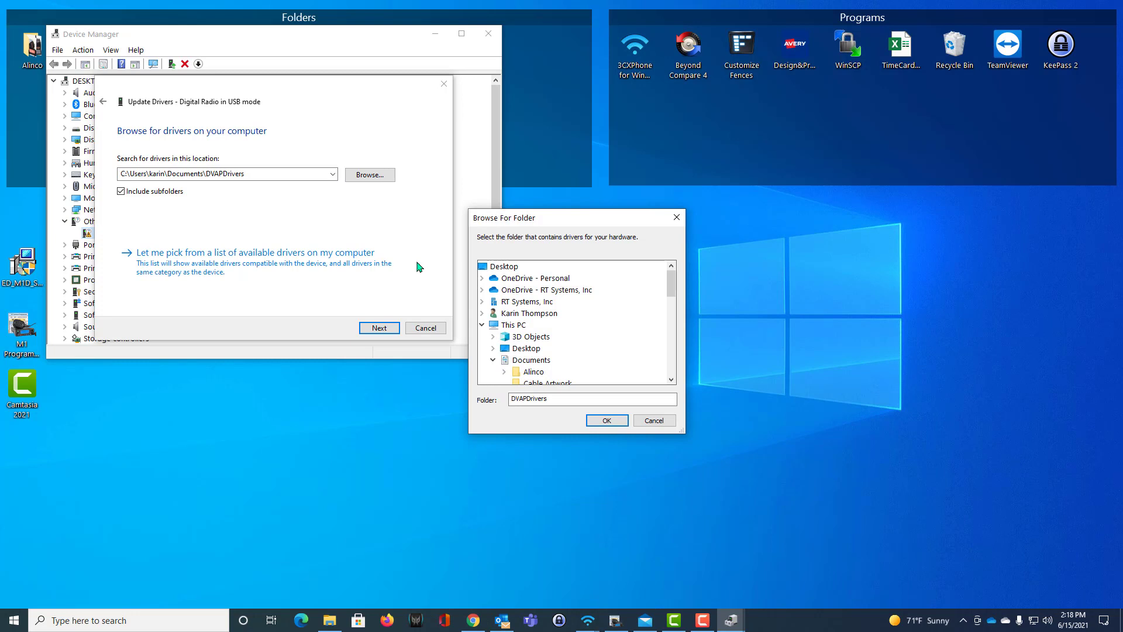
Pick C:\Program Files (x86)\Common Files\RT Systems V5\RTDrivers\DMRDrivers as the driver location
left_click_drag(537, 438, 534, 583)
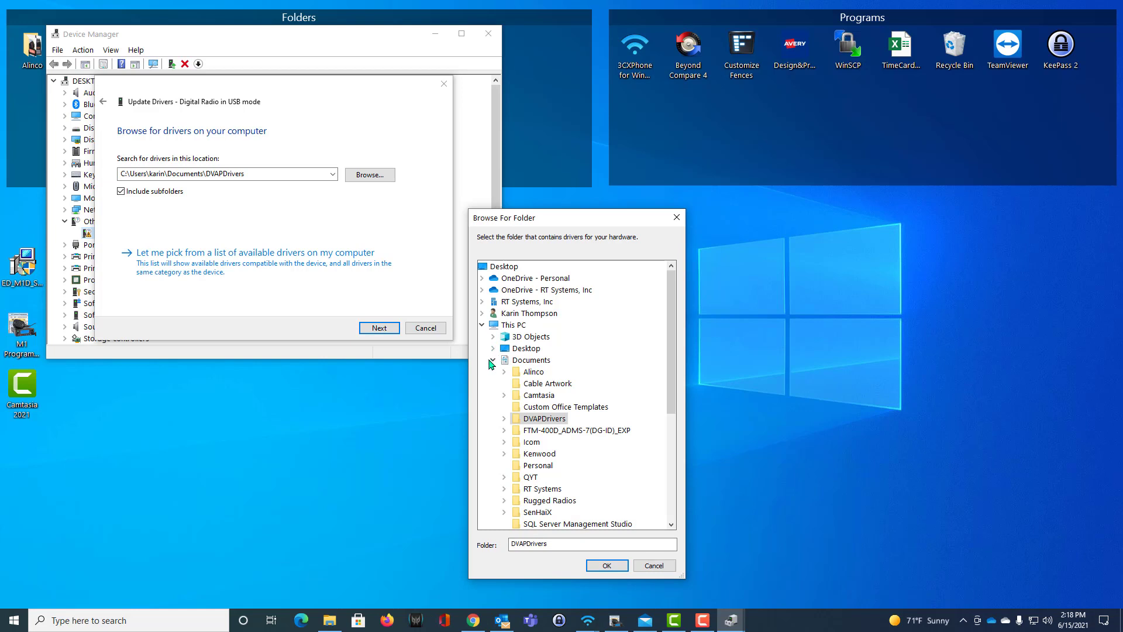
left_click(491, 361)
left_click(491, 362)
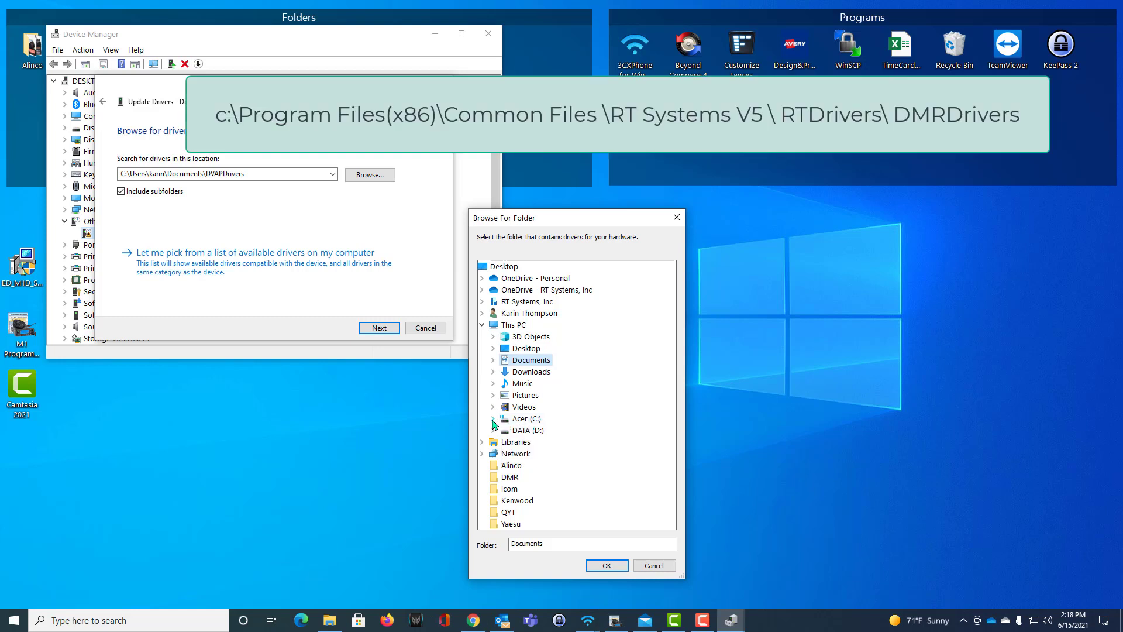
left_click(493, 419)
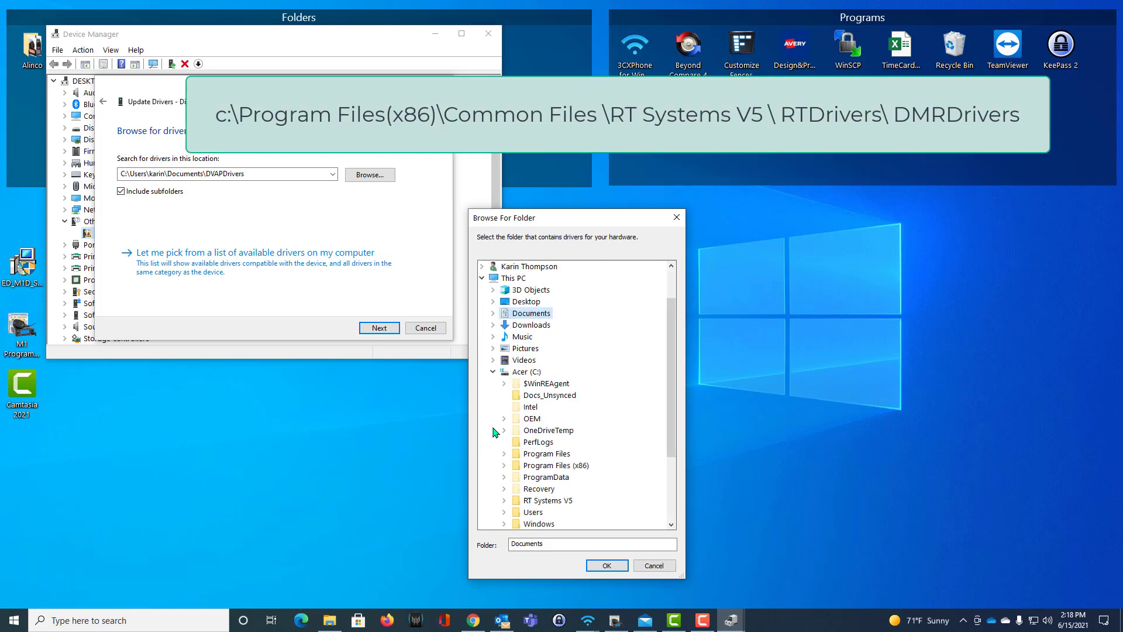
left_click(504, 465)
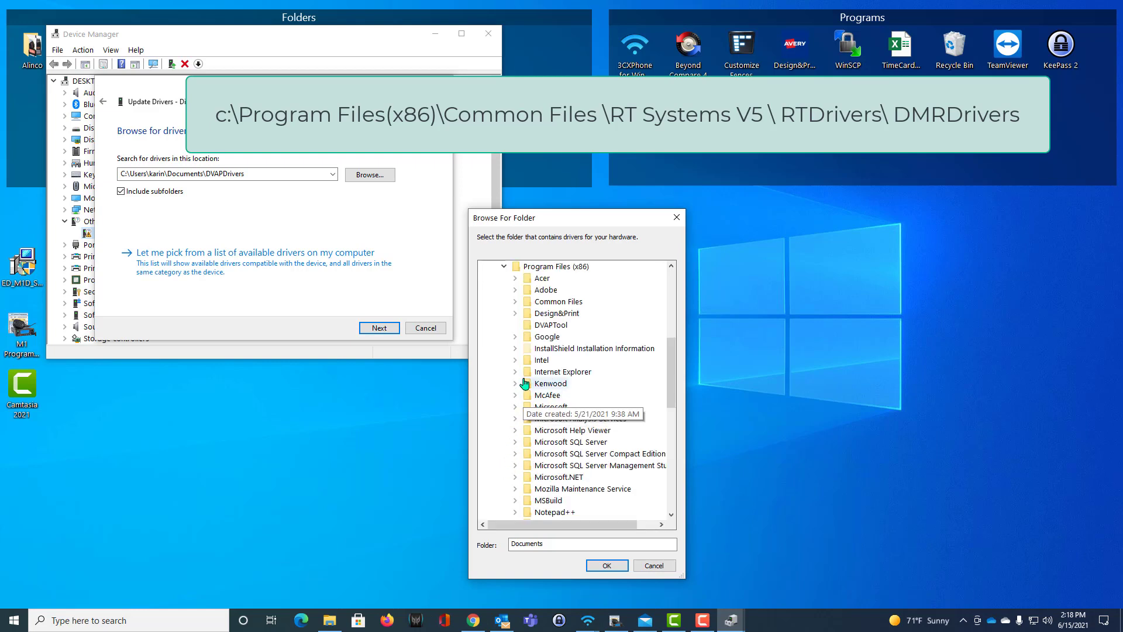
left_click(515, 302)
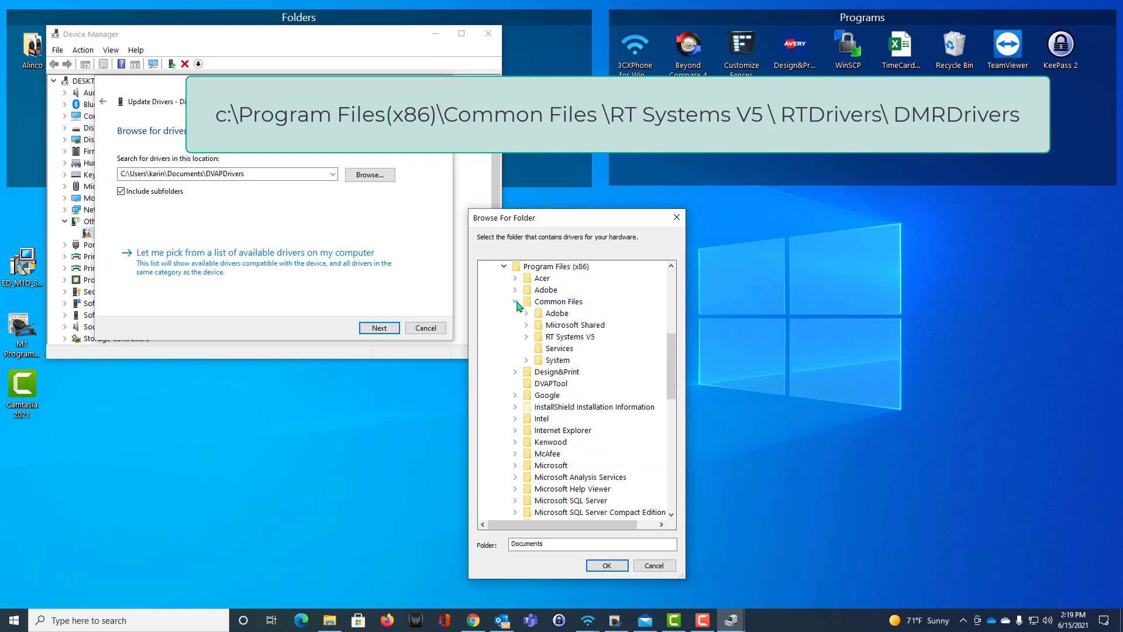
left_click(526, 338)
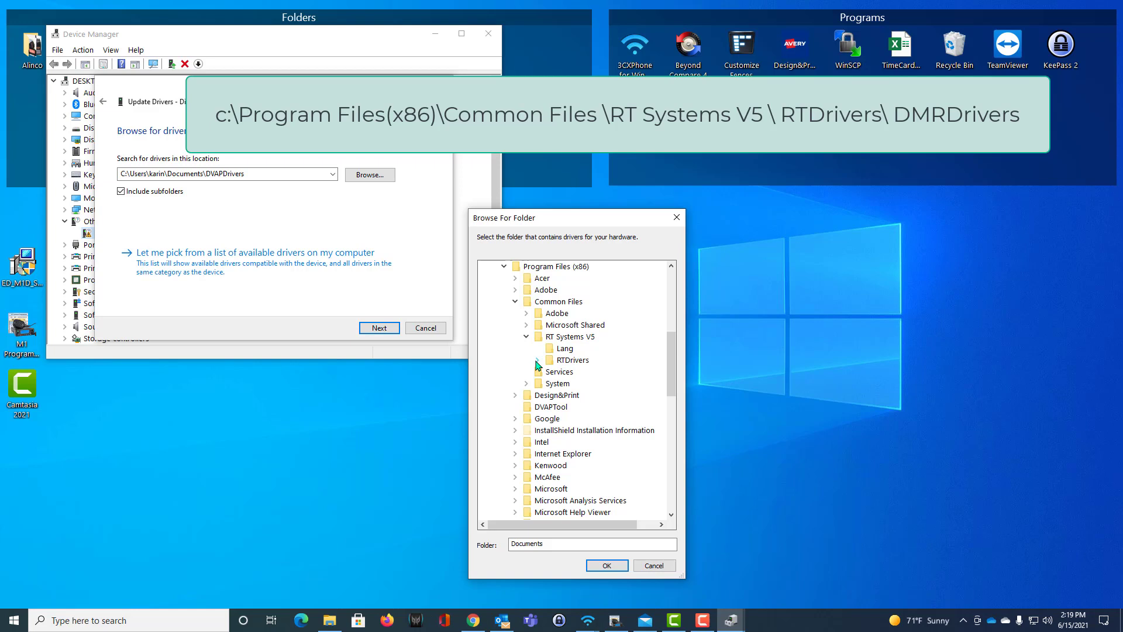
left_click(537, 360)
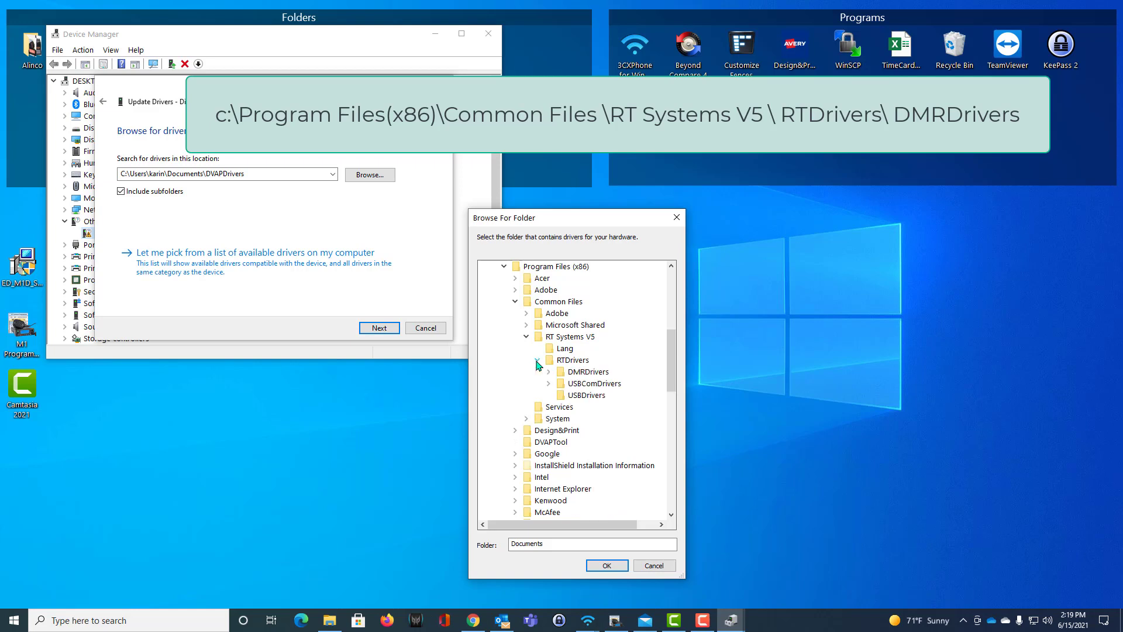
double_click(582, 373)
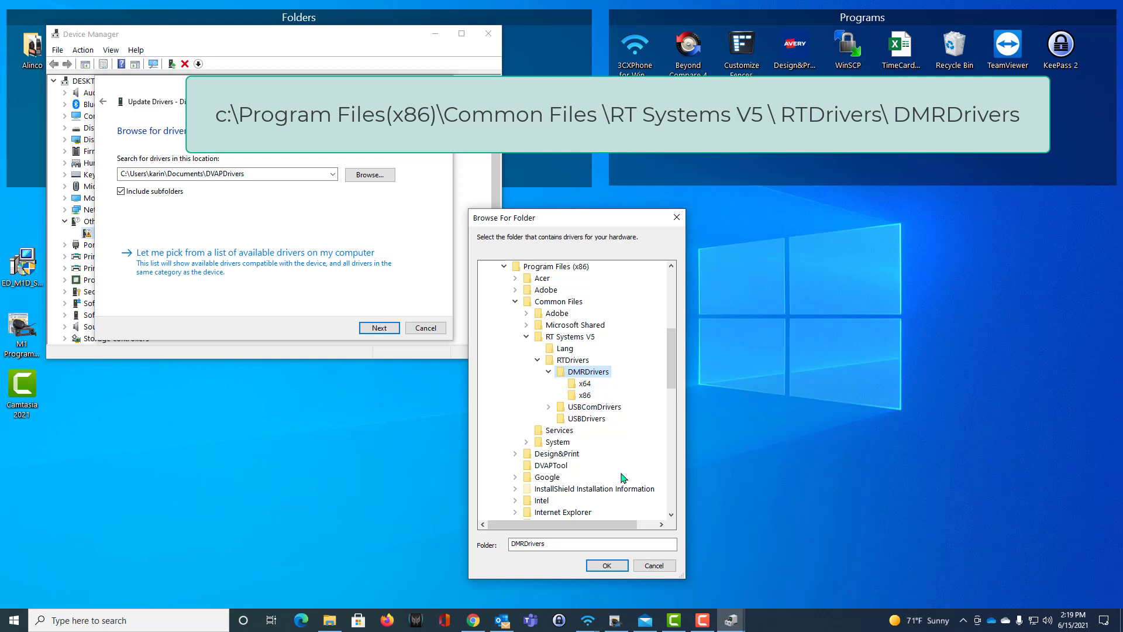
left_click(604, 566)
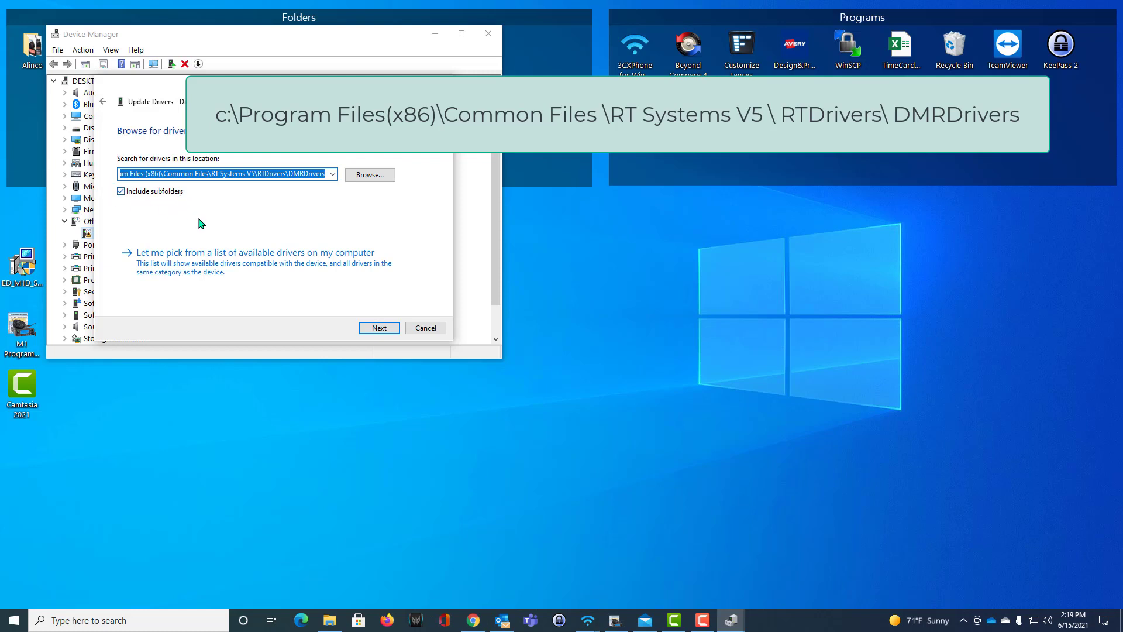
Install the DMRDrivers driver so the radio shows as STM Device in DFU Mode, then close the wizard
left_click(379, 328)
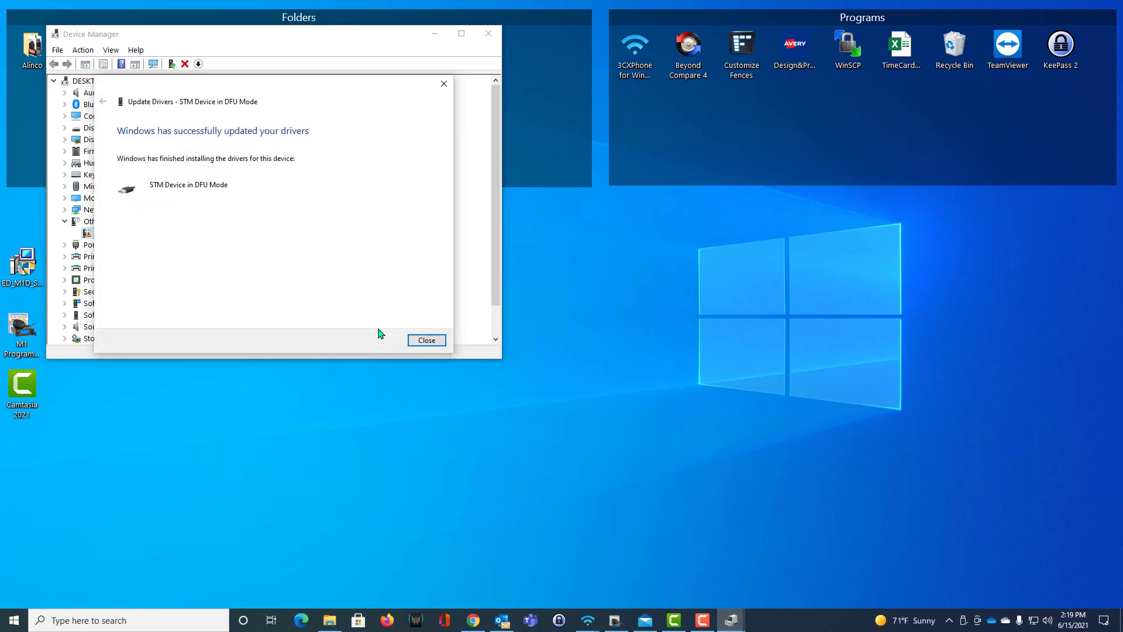
left_click(427, 340)
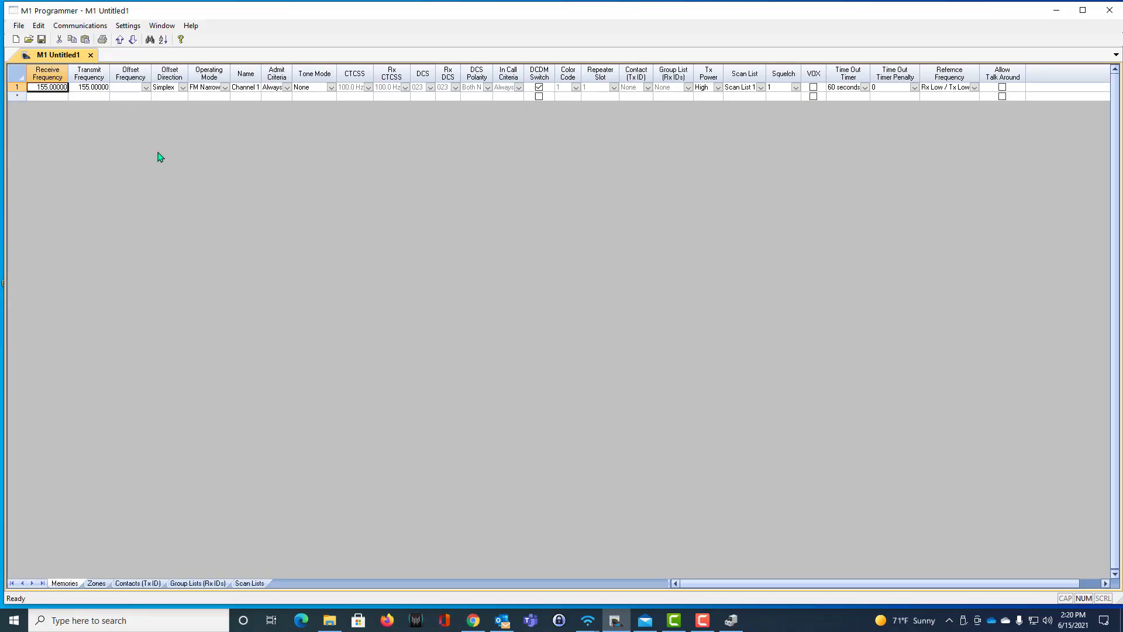
Read the radio's data again via Communications > Get Data From Radio and confirm with OK
left_click(81, 26)
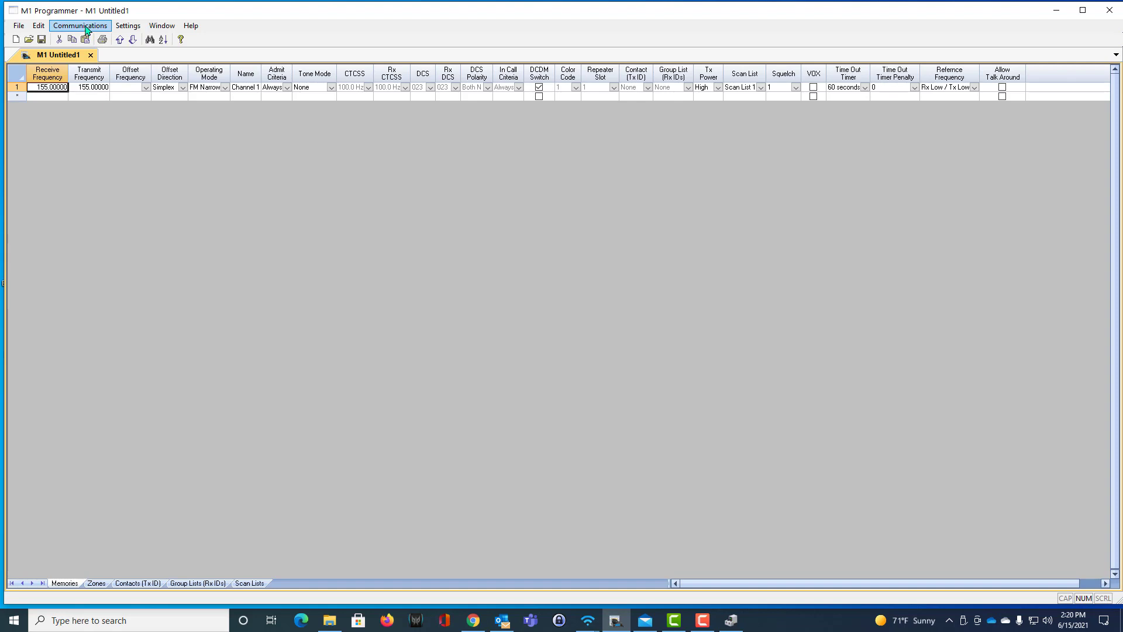
left_click(85, 30)
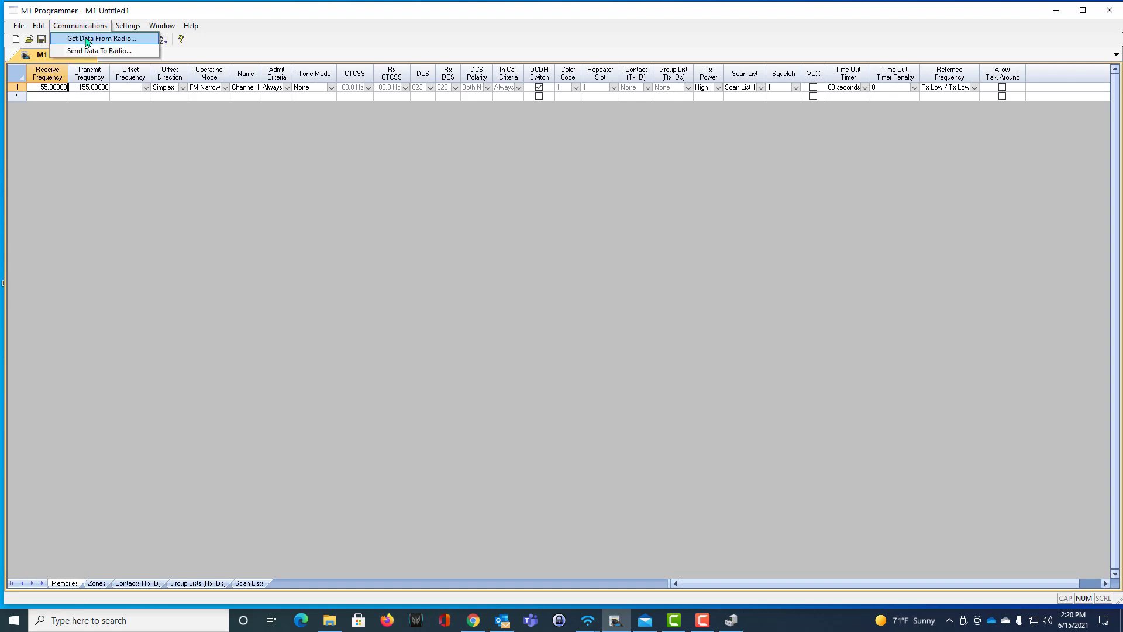
left_click(86, 38)
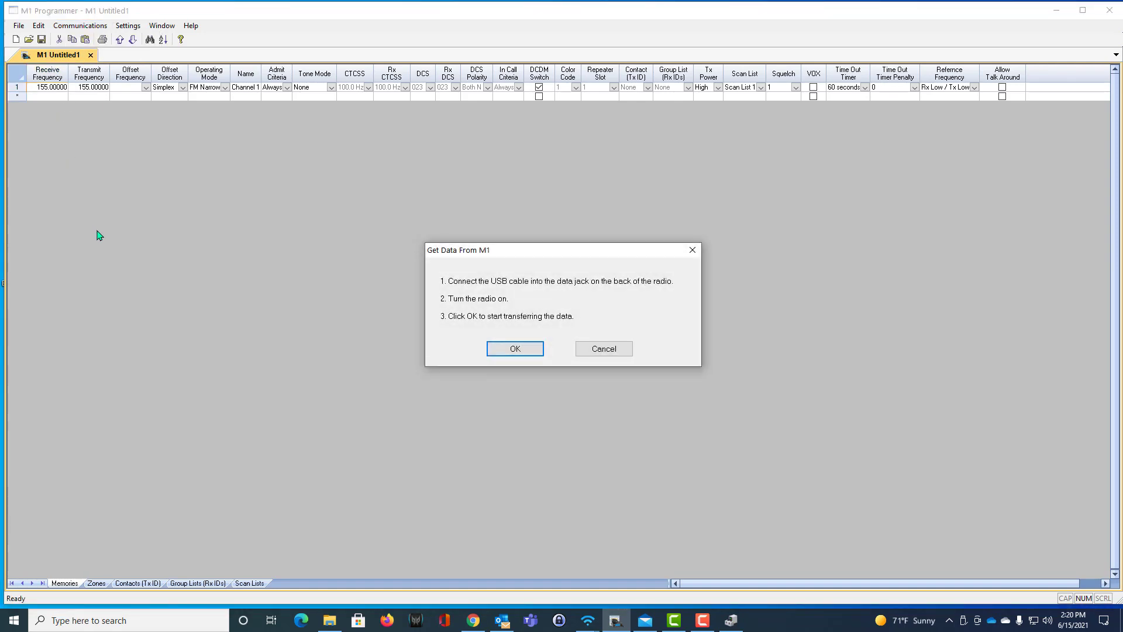
left_click(514, 350)
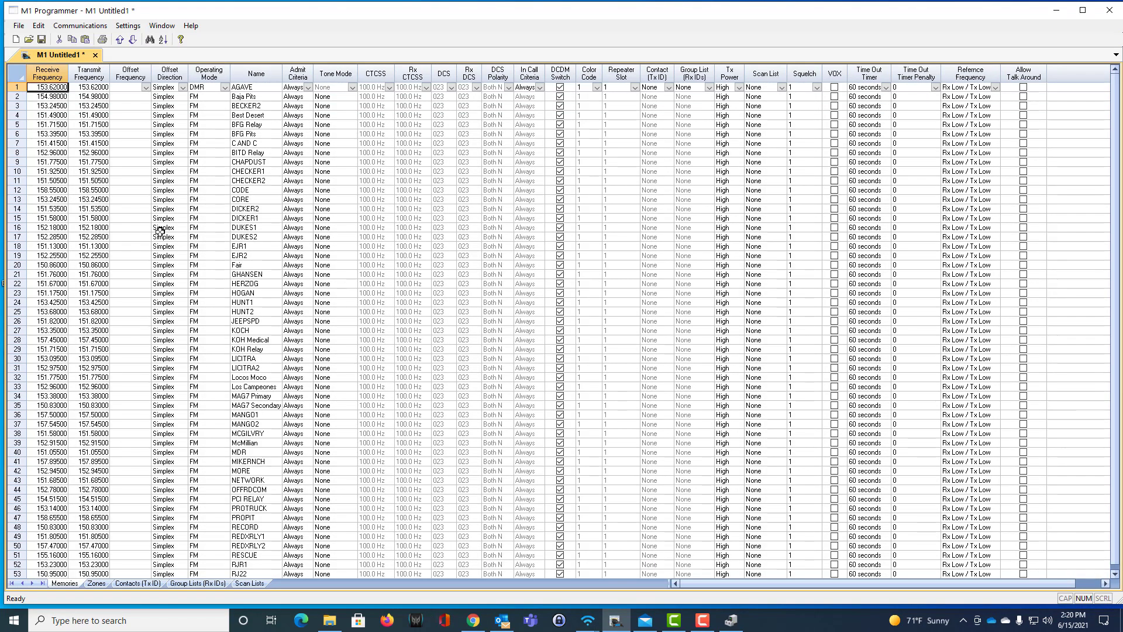
Scroll the Memories grid to check the downloaded channels, AGAVE through WEATHERMAN
scroll(160, 231, "down", 7)
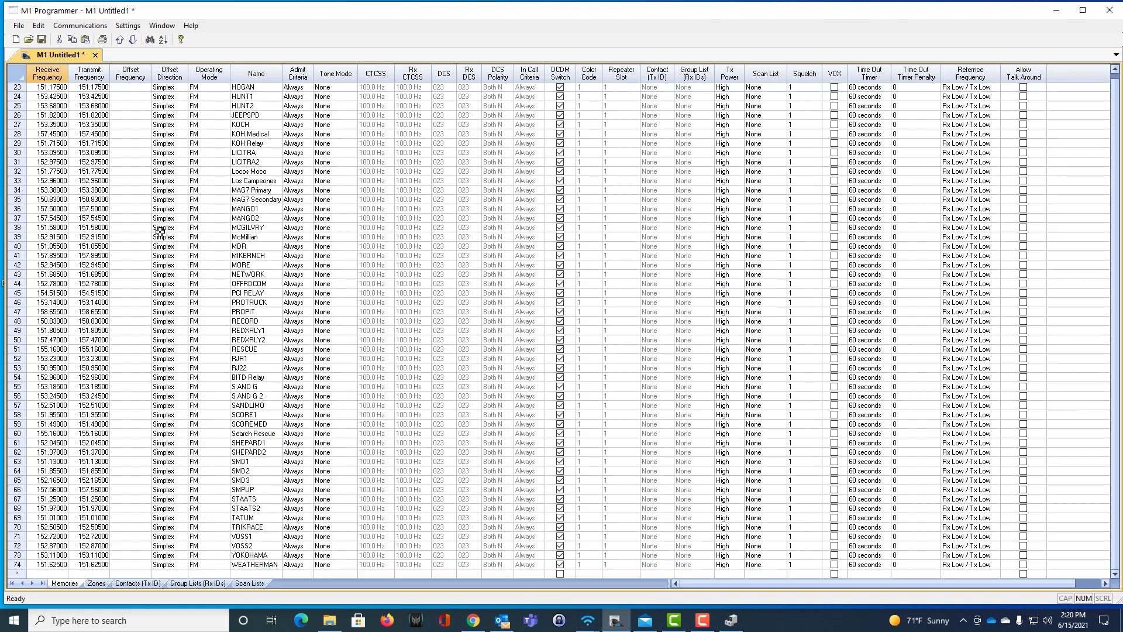
scroll(160, 231, "up", 7)
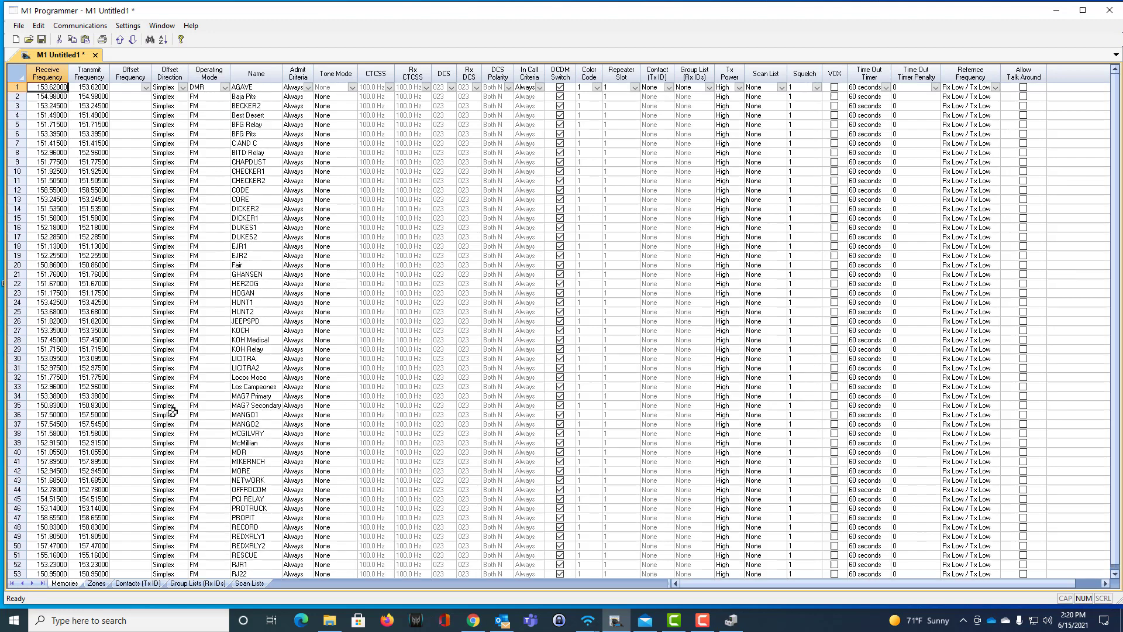